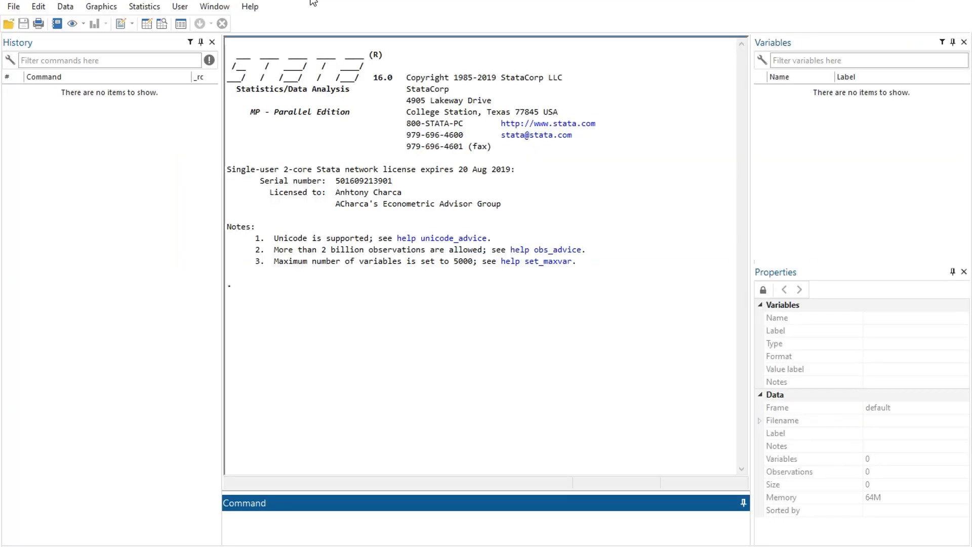
Step: Run a help keyword search for 'dataset contents' from the Help menu's Search dialog
left_click(250, 6)
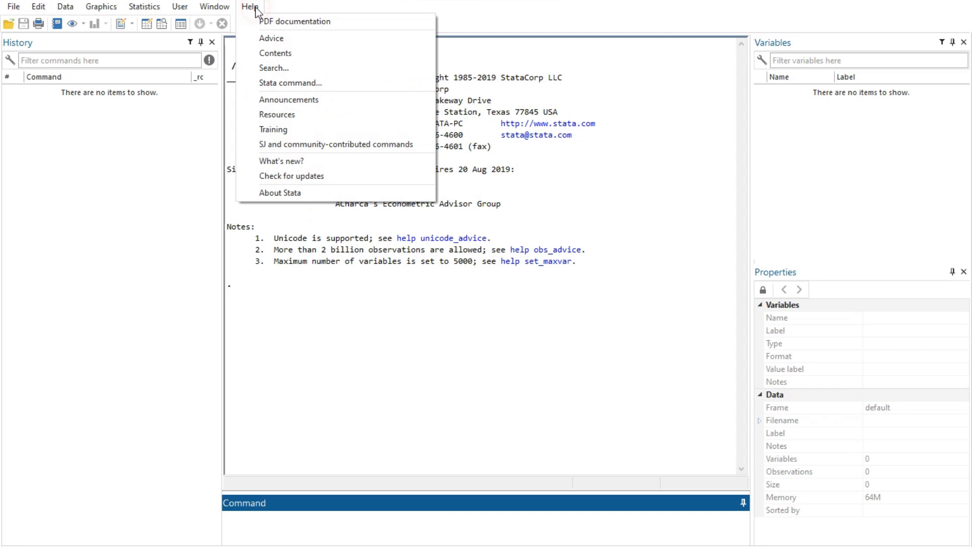
left_click(286, 64)
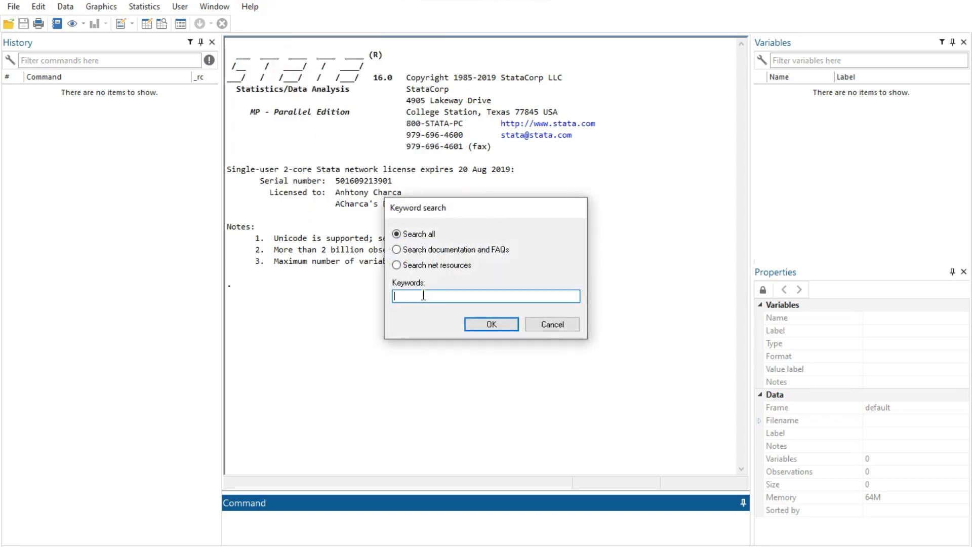
type("dataset contents")
left_click(486, 326)
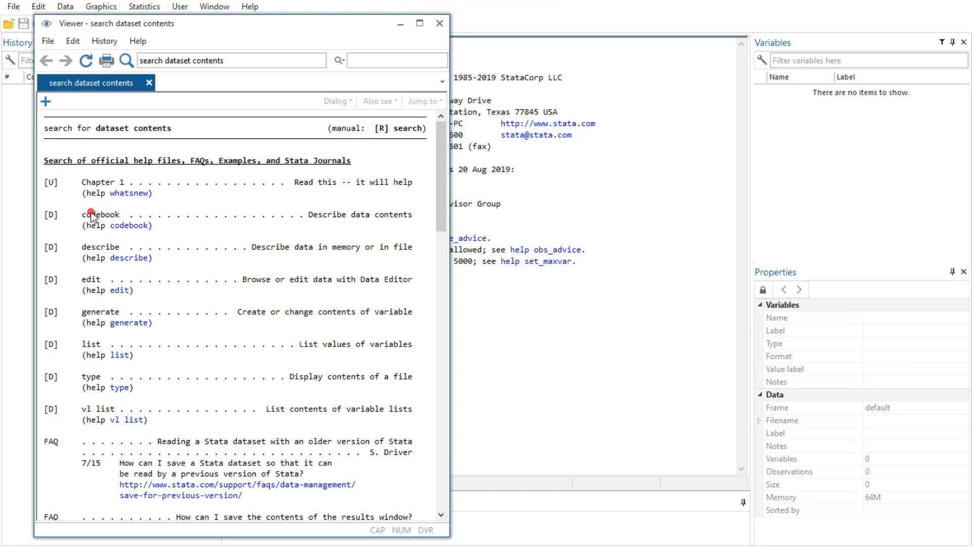
Step: Open the 'codebook' help link listed among the 'dataset contents' search results
left_click(102, 245)
left_click_drag(62, 215, 162, 235)
left_click(163, 227)
left_click(128, 230)
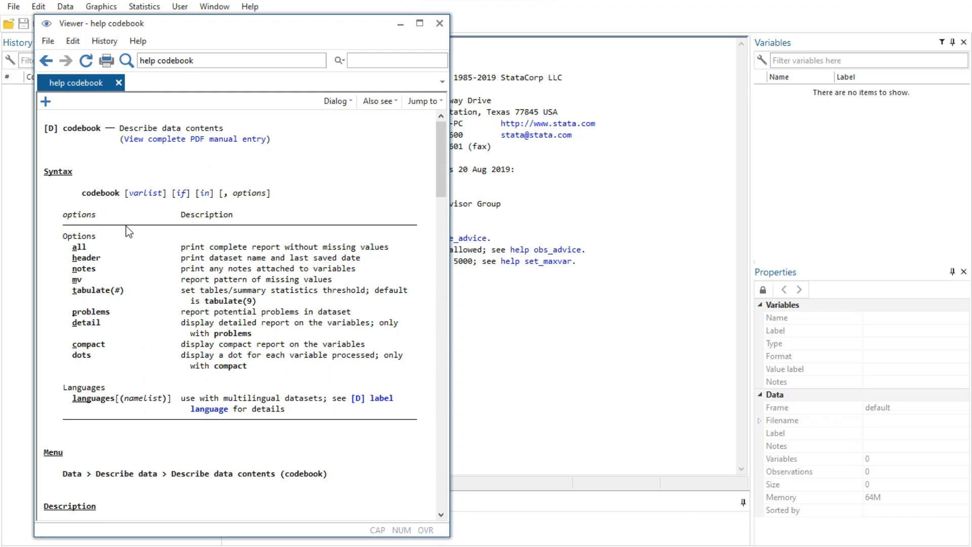
left_click(351, 103)
left_click(368, 117)
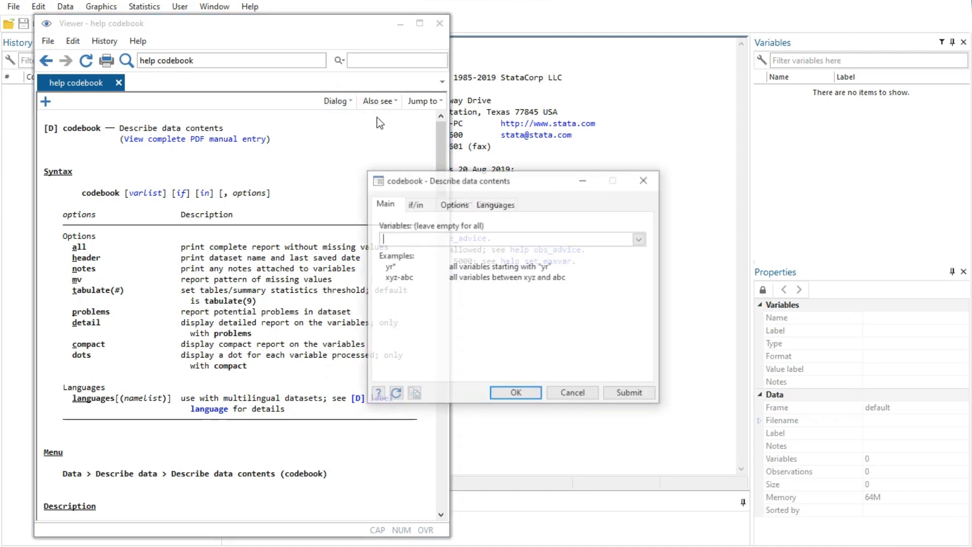
left_click(409, 204)
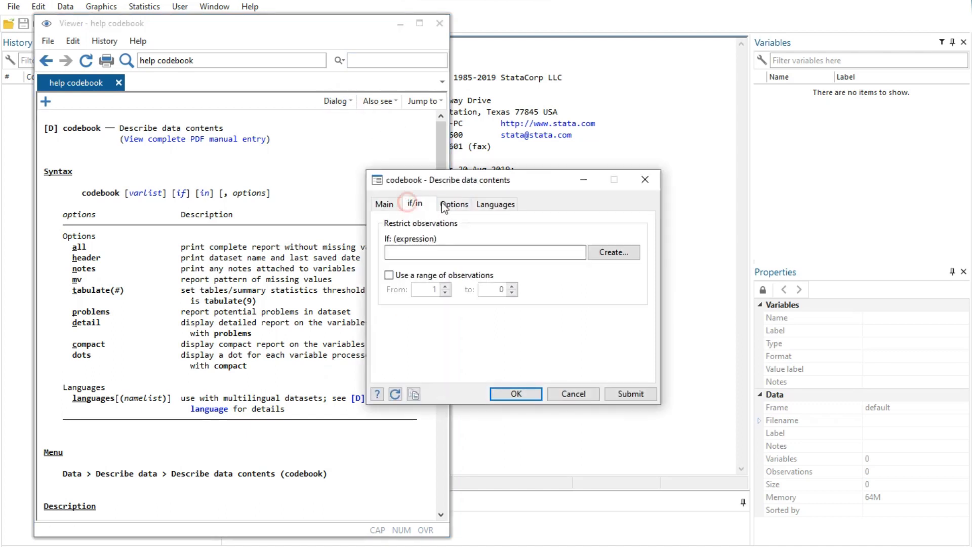
left_click(454, 203)
left_click(501, 204)
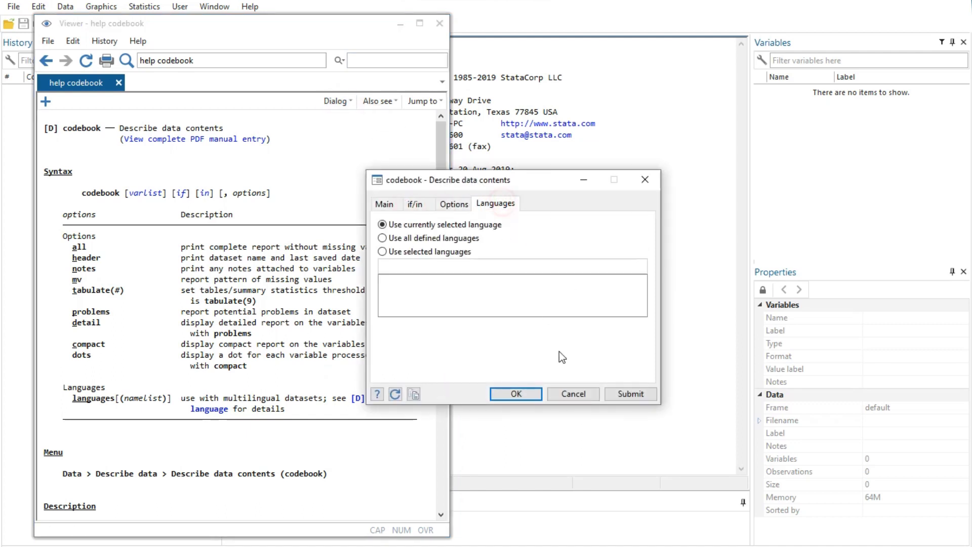
left_click(574, 394)
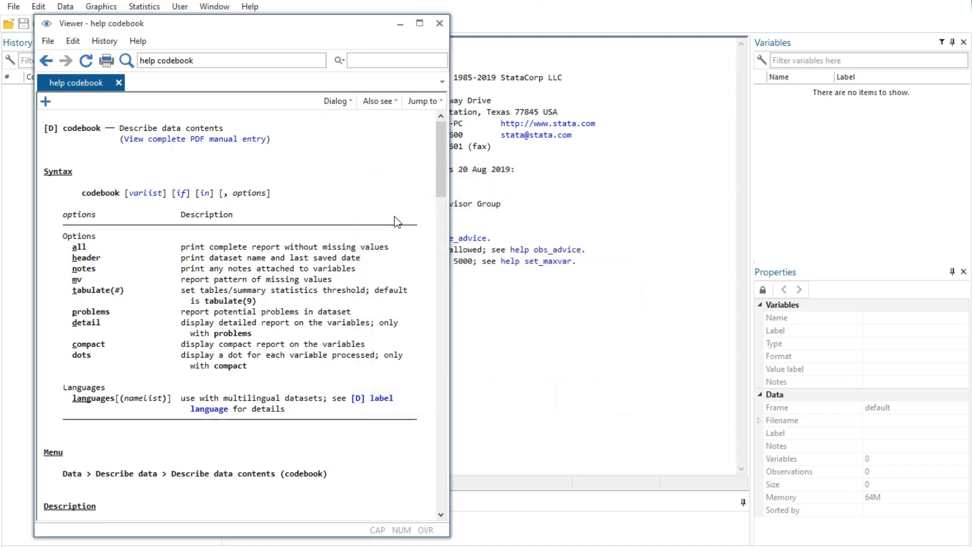
left_click(391, 101)
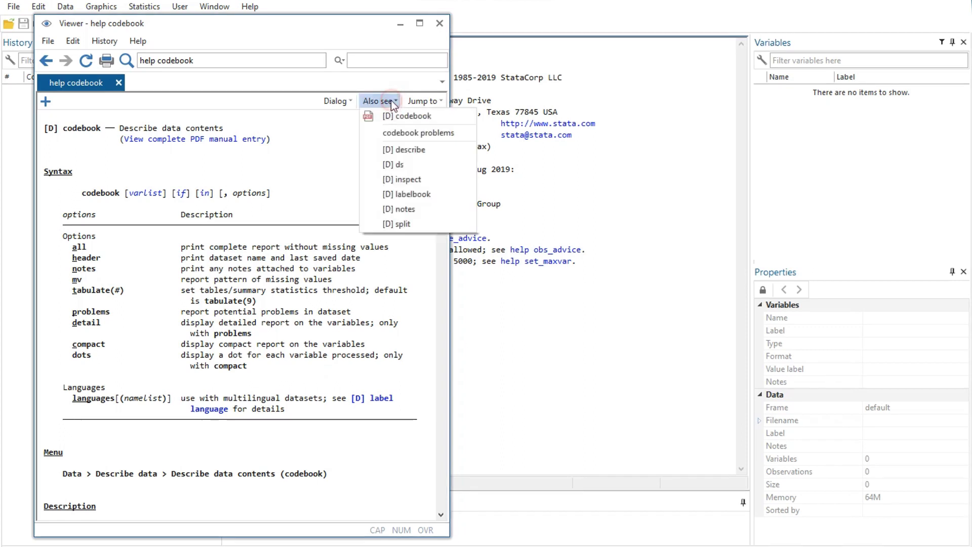
left_click(413, 150)
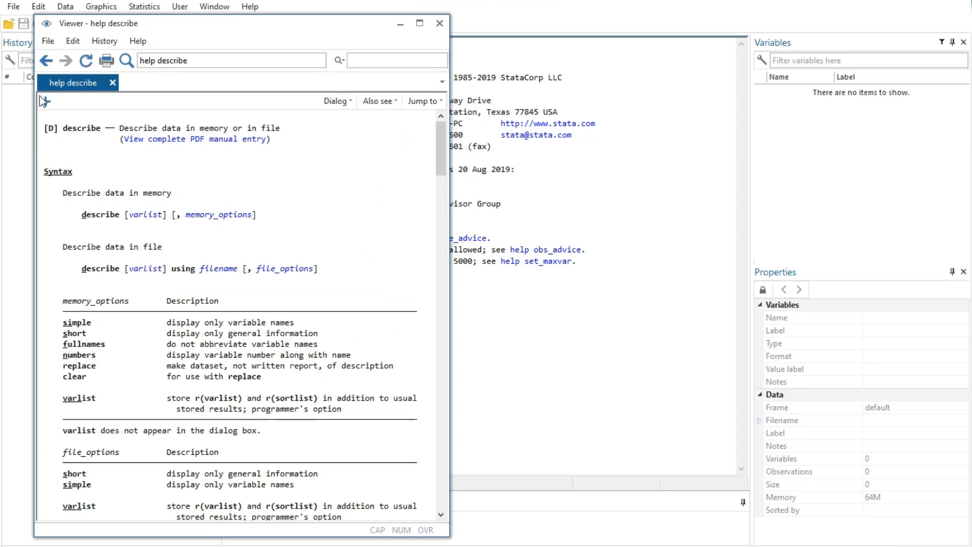
left_click(46, 60)
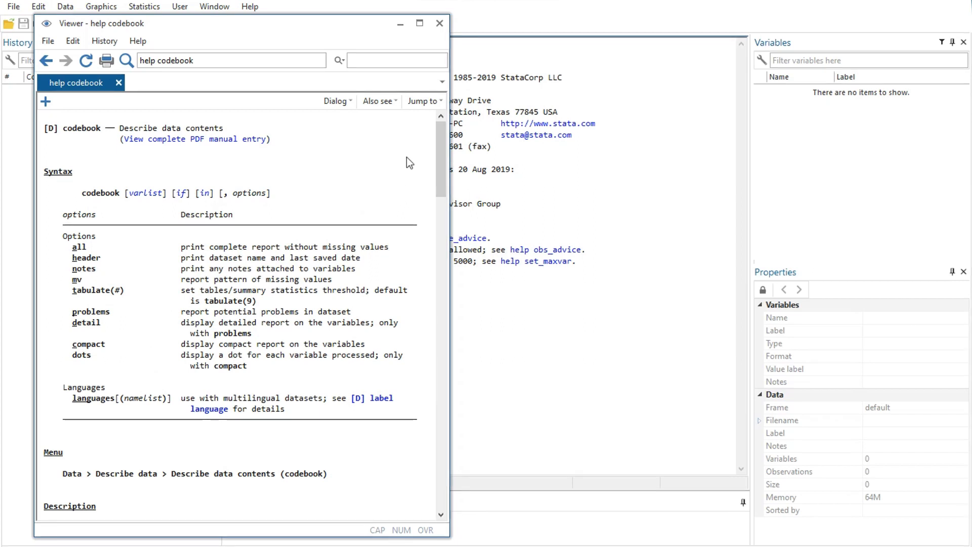
Step: Jump to the codebook Examples section, return to the top, and open the complete PDF manual entry
left_click(425, 103)
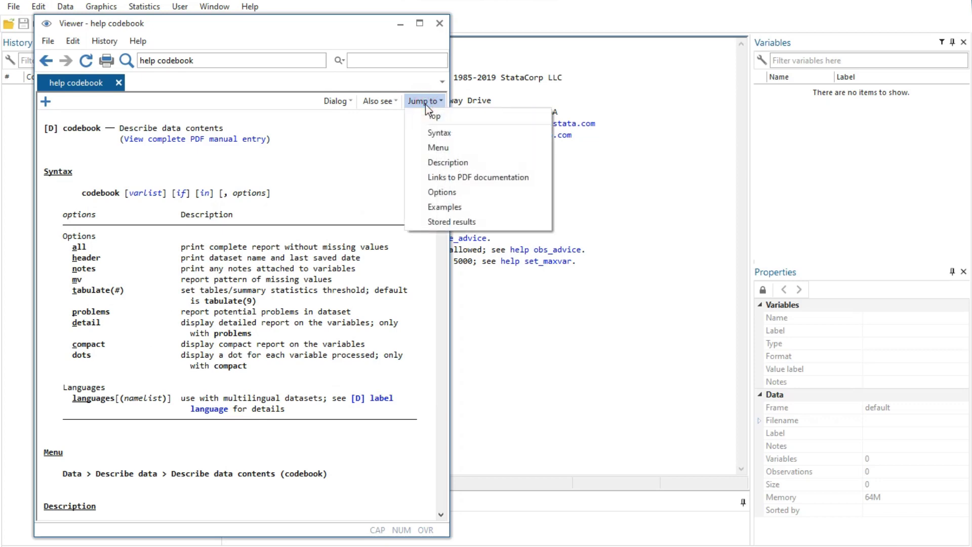
left_click(448, 208)
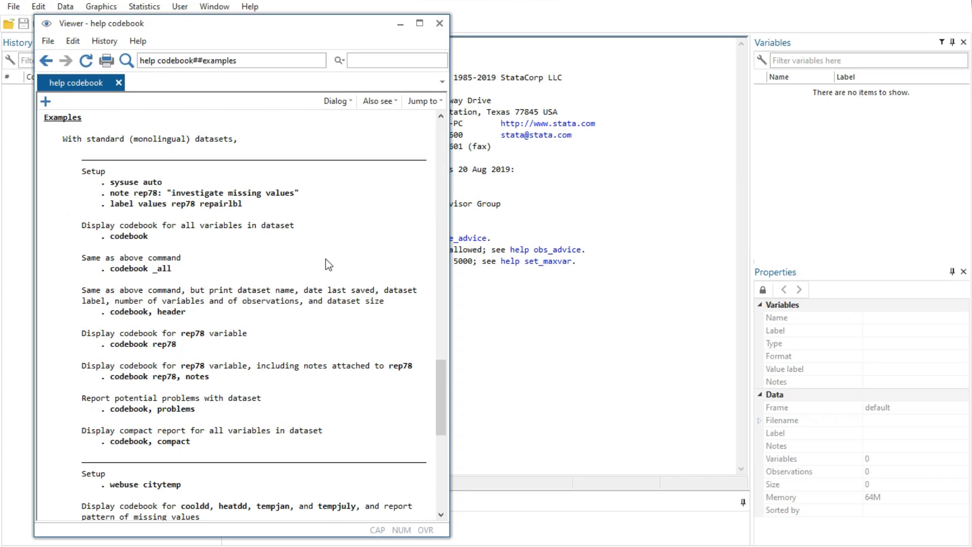
left_click(83, 131)
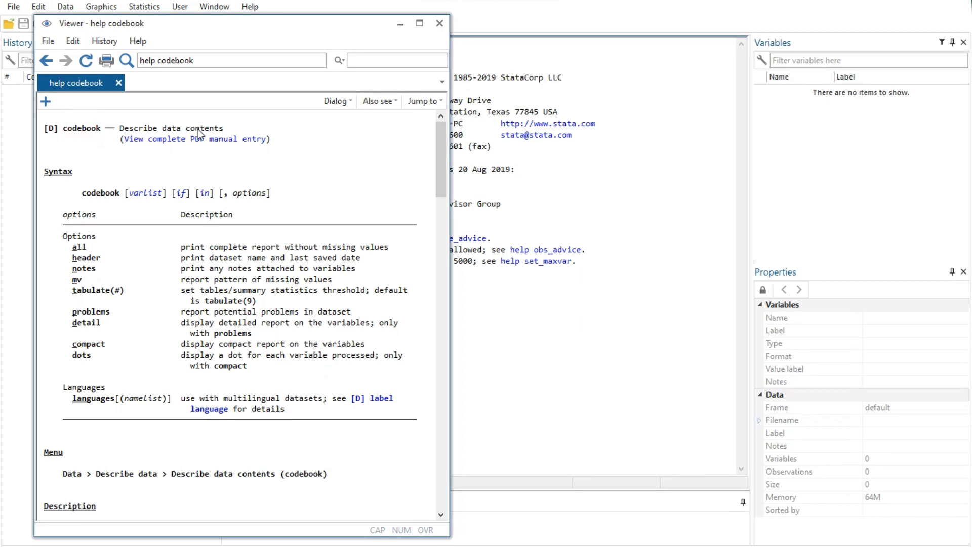
left_click(221, 146)
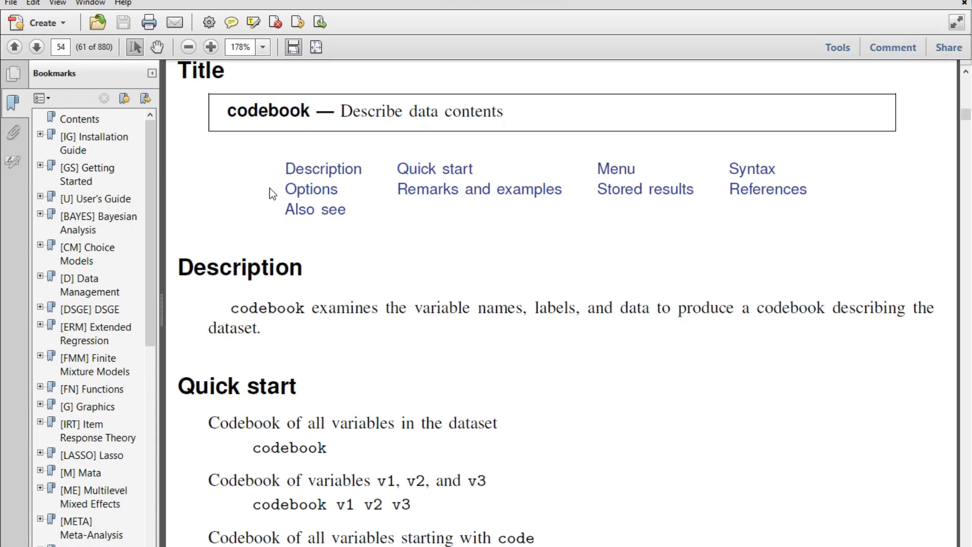
Step: Switch from the Adobe Acrobat manual back to the Stata Viewer's codebook help with Alt+Tab
key("alt+Tab")
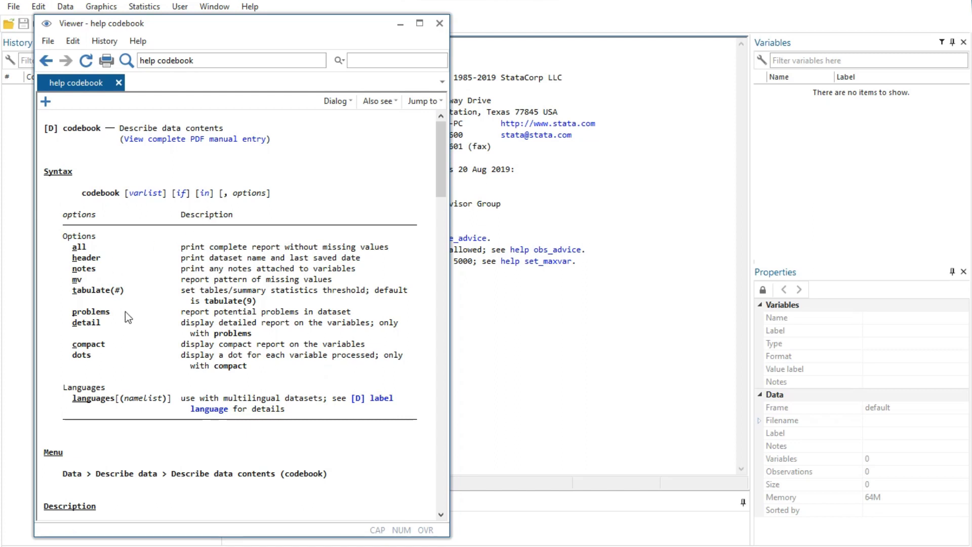
Step: Scroll the codebook help past Syntax and Menu to the Description and Options sections
scroll(125, 317, "down", 1)
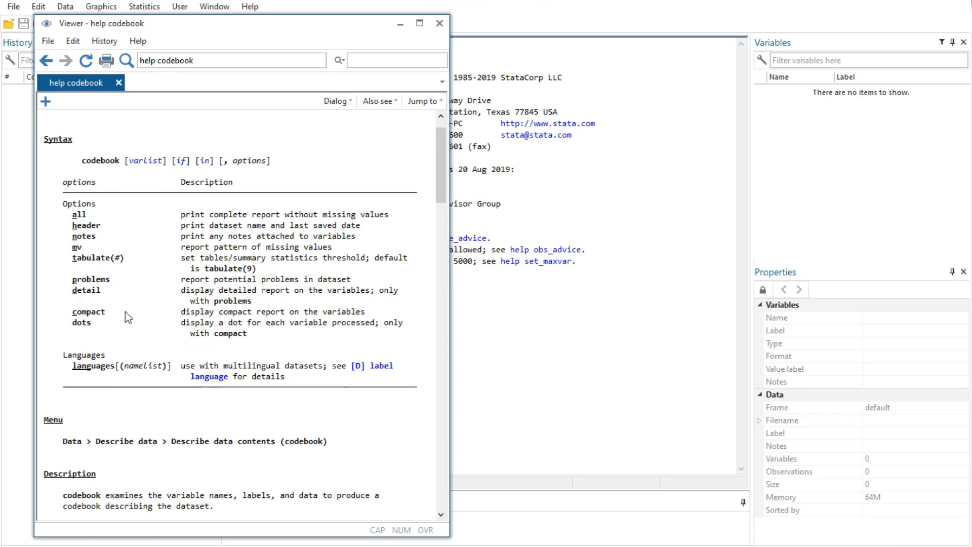
scroll(126, 311, "down", 4)
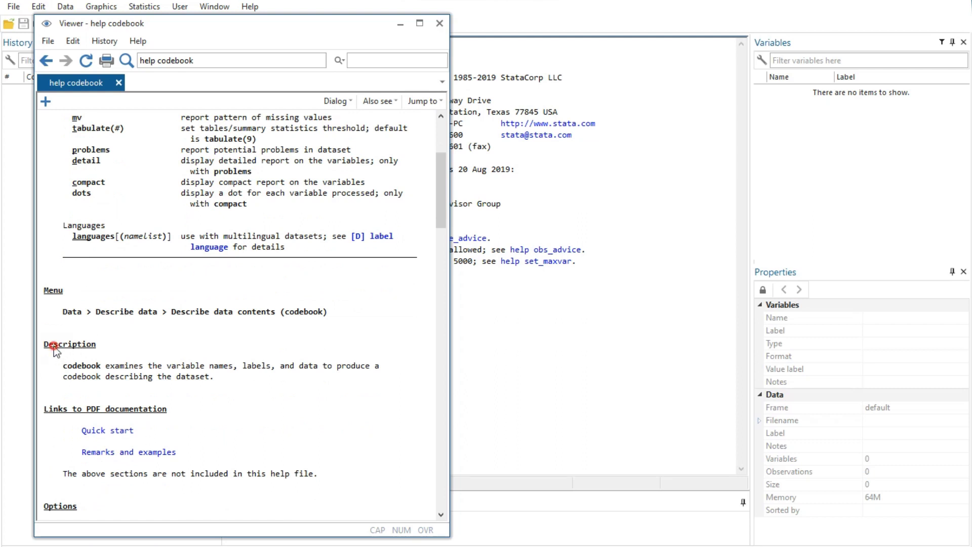
left_click_drag(52, 345, 137, 376)
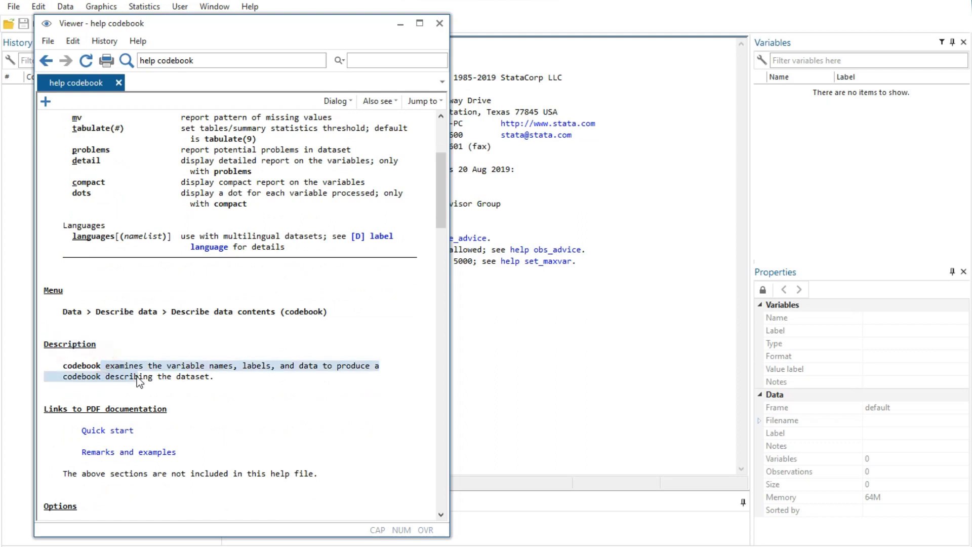
scroll(137, 376, "down", 1)
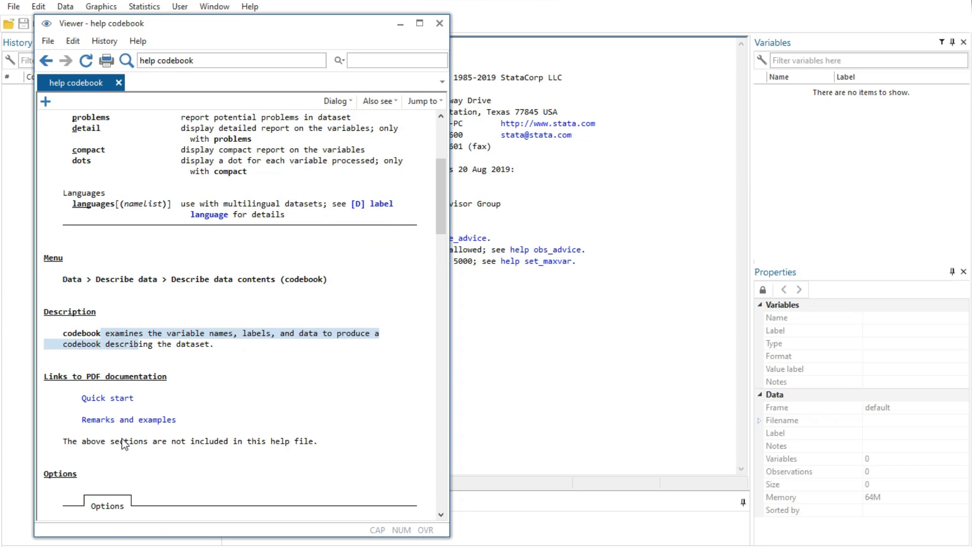
scroll(123, 443, "down", 7)
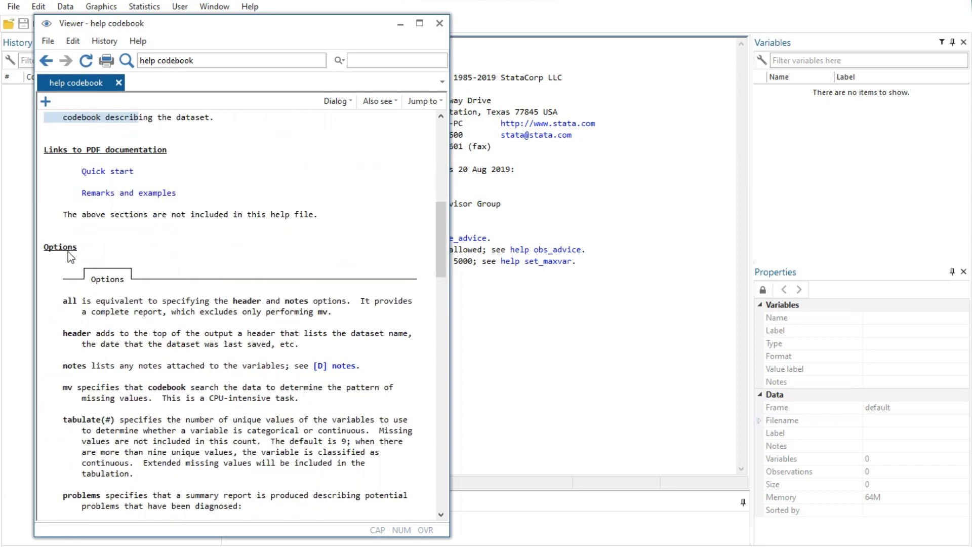
left_click(56, 247)
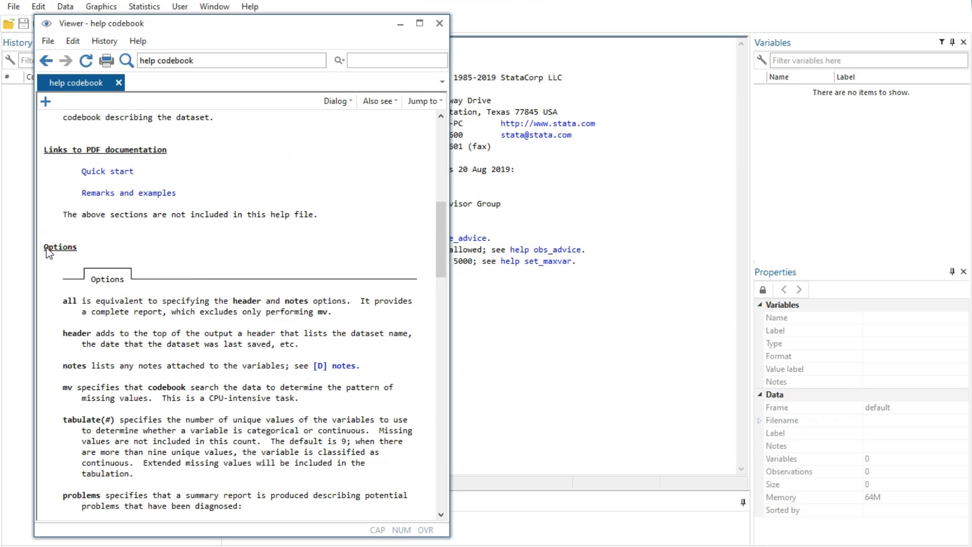
Step: Scroll through the codebook option descriptions and Languages until the Examples section appears
left_click(102, 335)
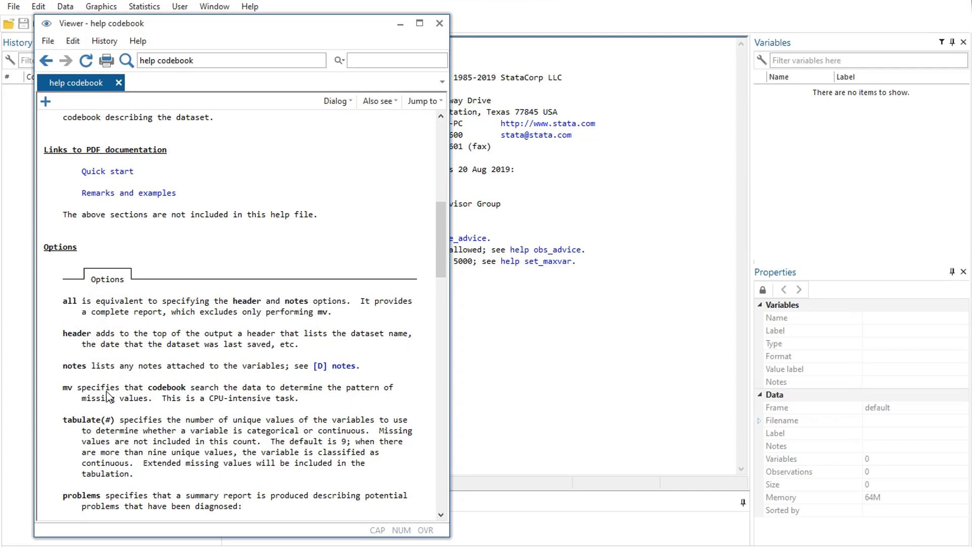
scroll(106, 391, "down", 4)
left_click(120, 375)
scroll(121, 380, "down", 5)
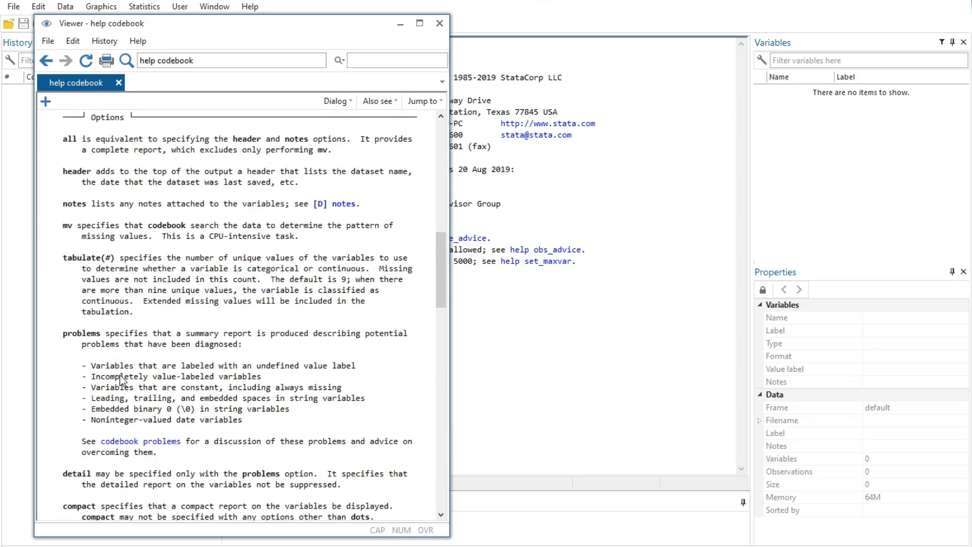
scroll(123, 374, "down", 8)
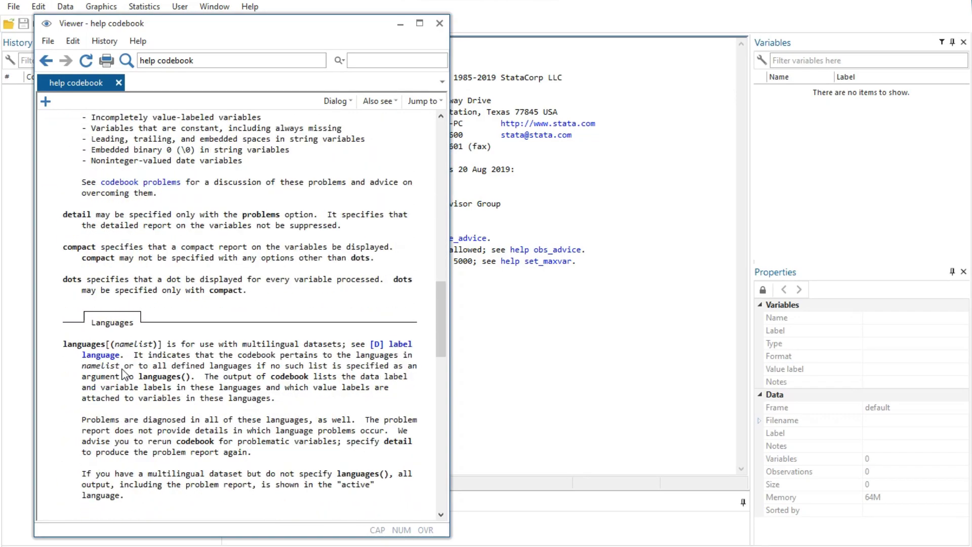
scroll(100, 389, "down", 8)
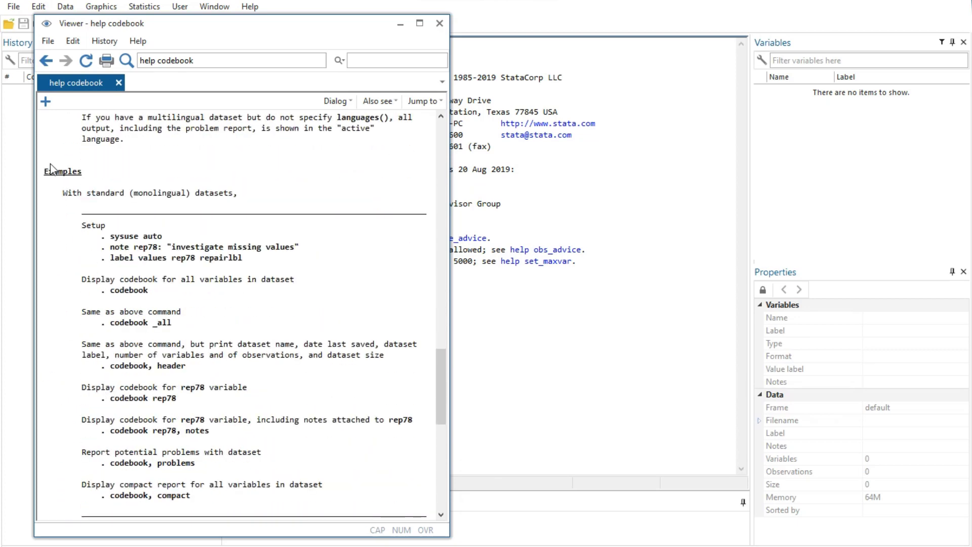
Step: Scroll through the codebook Examples to Stored results, showing macros r(cons) and r(realdate)
left_click_drag(45, 171, 156, 220)
left_click(133, 236)
scroll(140, 400, "down", 1)
scroll(140, 400, "down", 2)
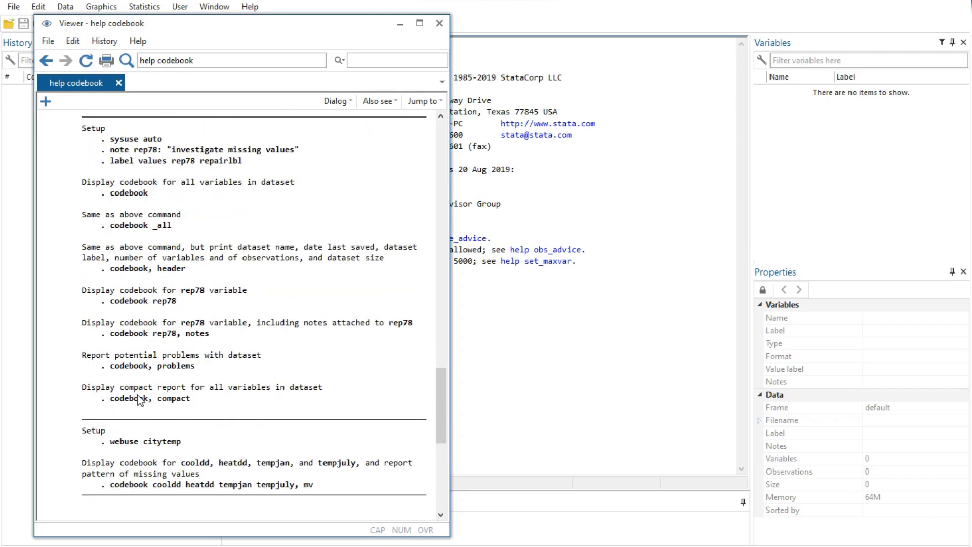
scroll(145, 380, "down", 2)
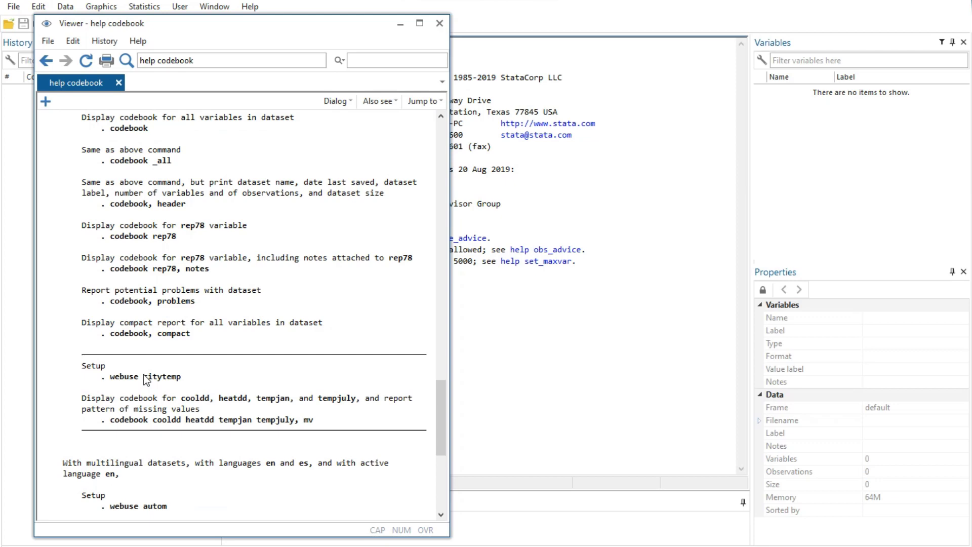
scroll(146, 380, "down", 9)
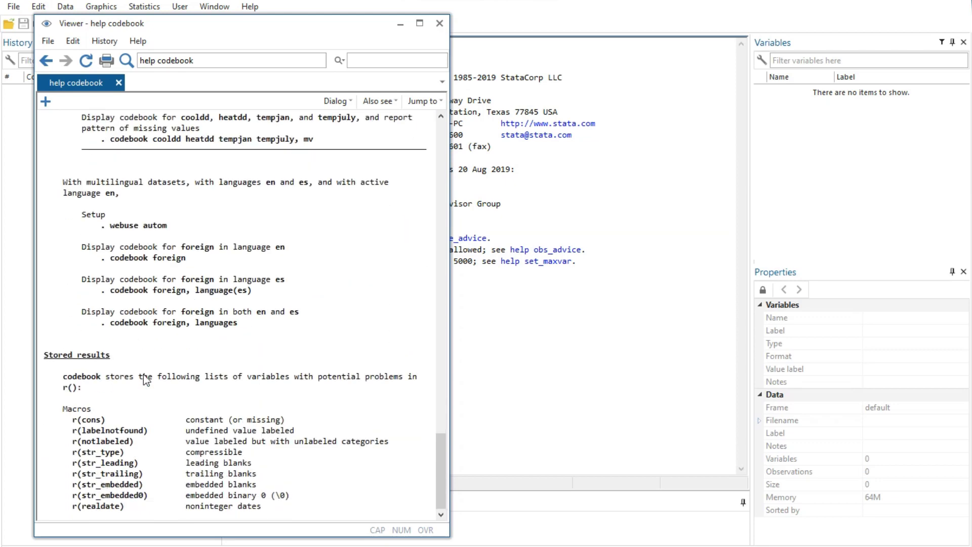